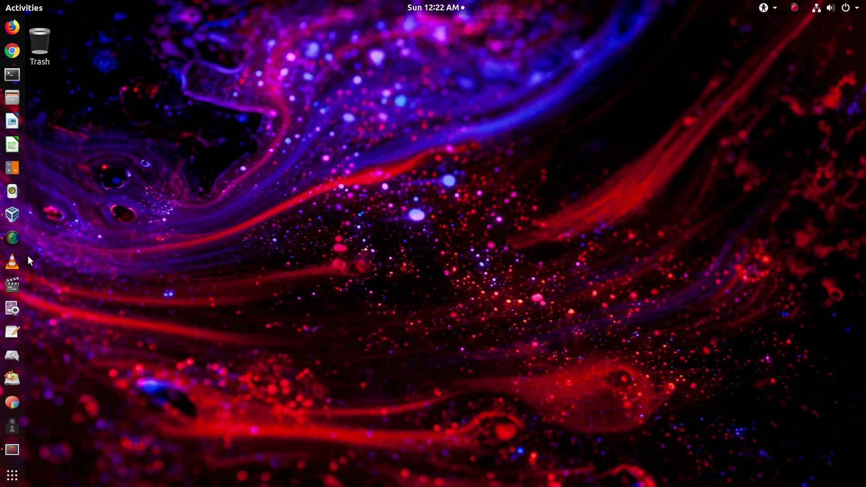
Launch VirtualBox Manager, minimise it, and bring the running test VM's window to the front.
click(12, 215)
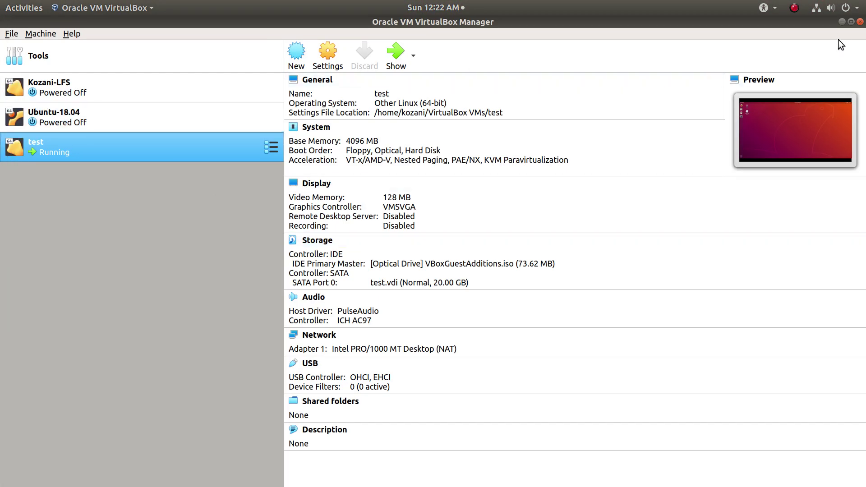
click(841, 22)
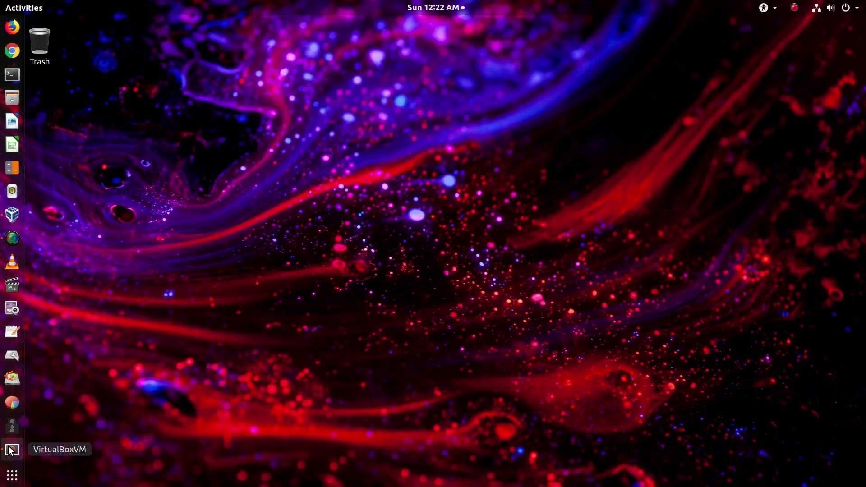
click(12, 449)
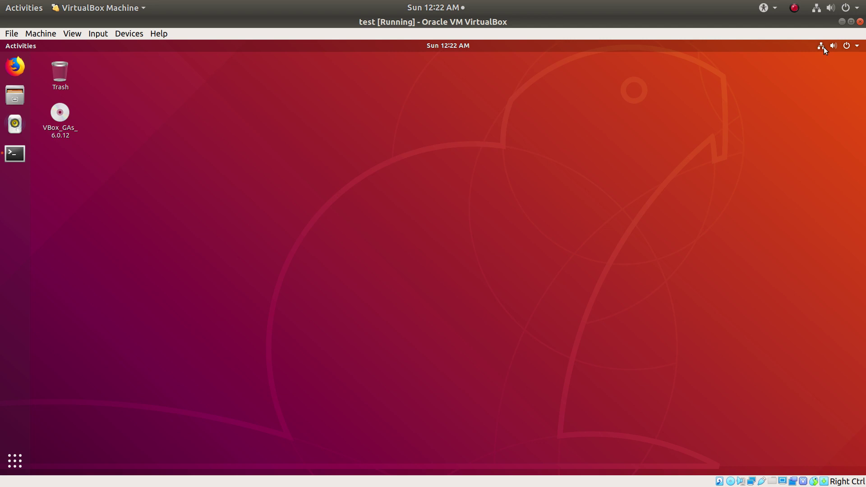
Get a root shell with sudo -i and open /etc/network/interfaces in nano.
click(12, 152)
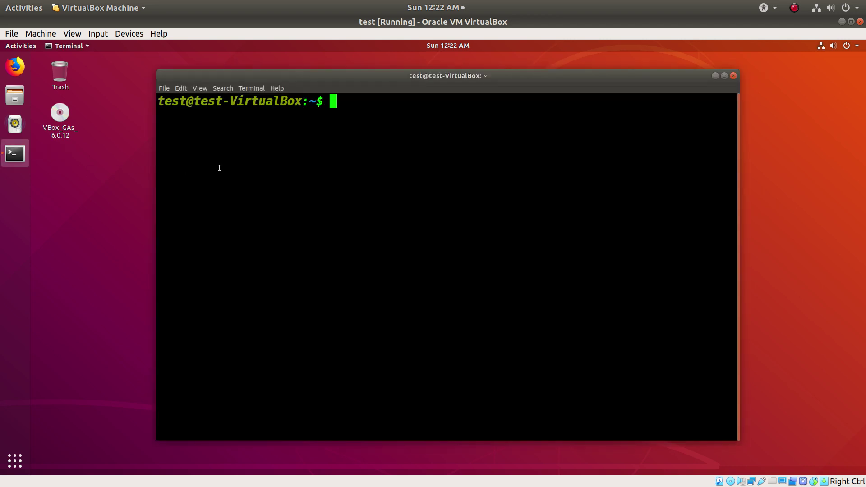
text(sudo -i)
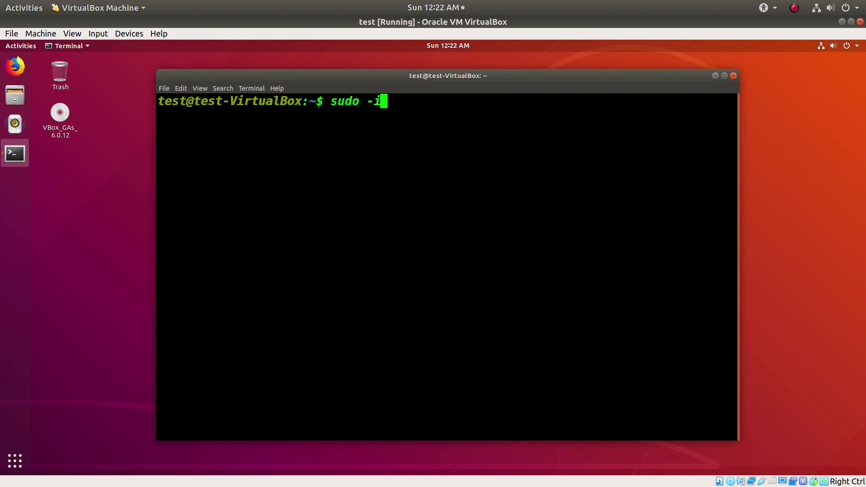
key(Return)
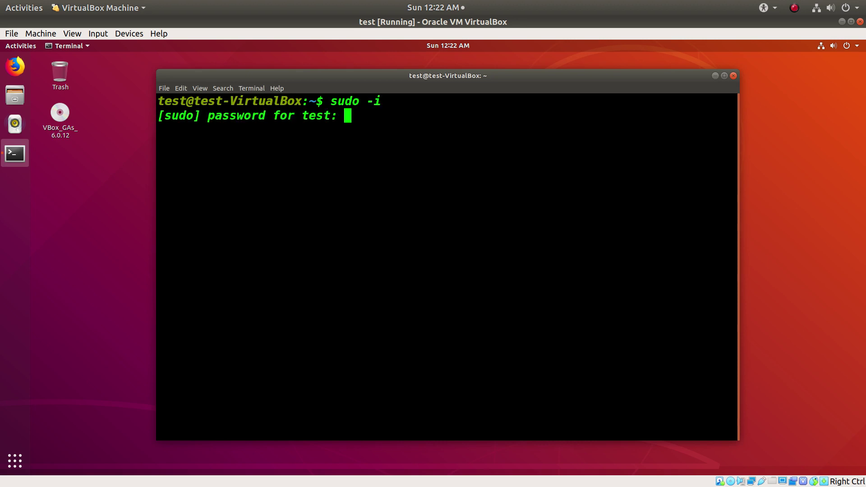
key(Return)
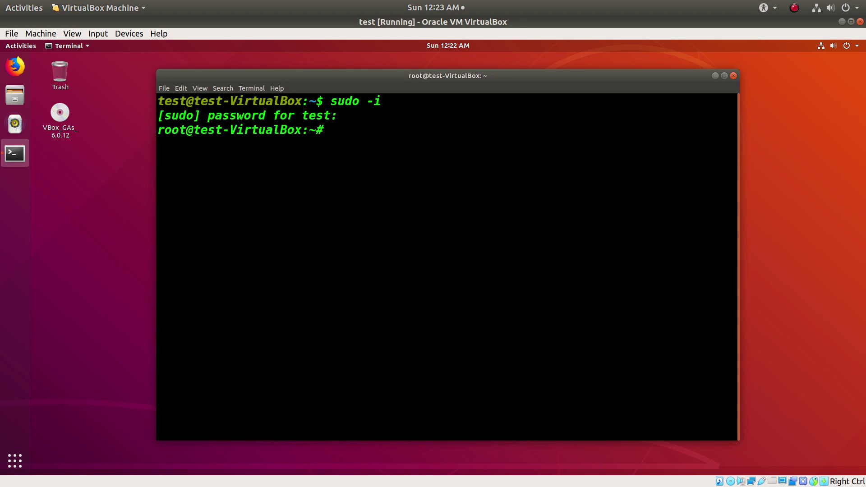
key(ctrl+shift+v)
key(Up)
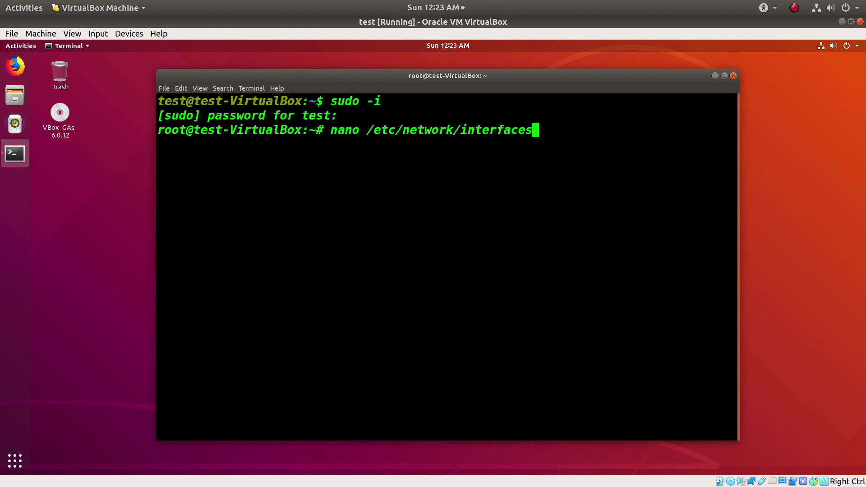
key(Return)
Add 'auto enp0s3' and 'iface enp0s3 inet dhcp' below the loopback entry and save.
key(Down)
key(Down)
key(Down)
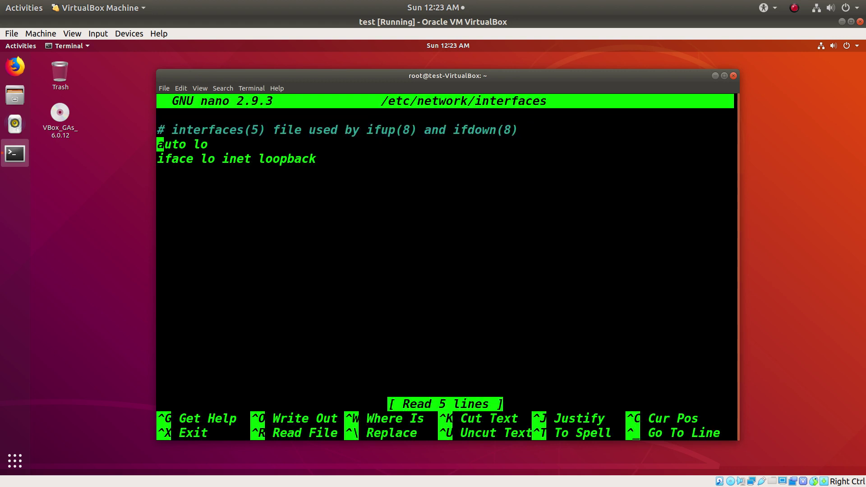
key(Return)
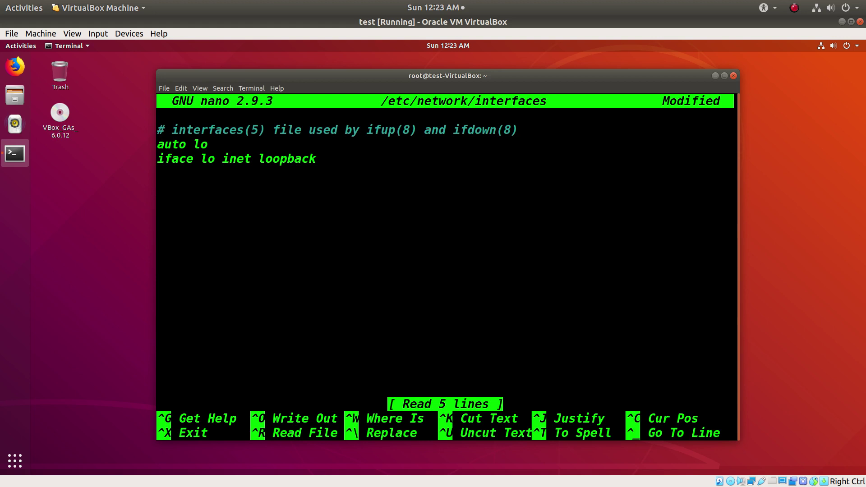
text(auto enp0s3)
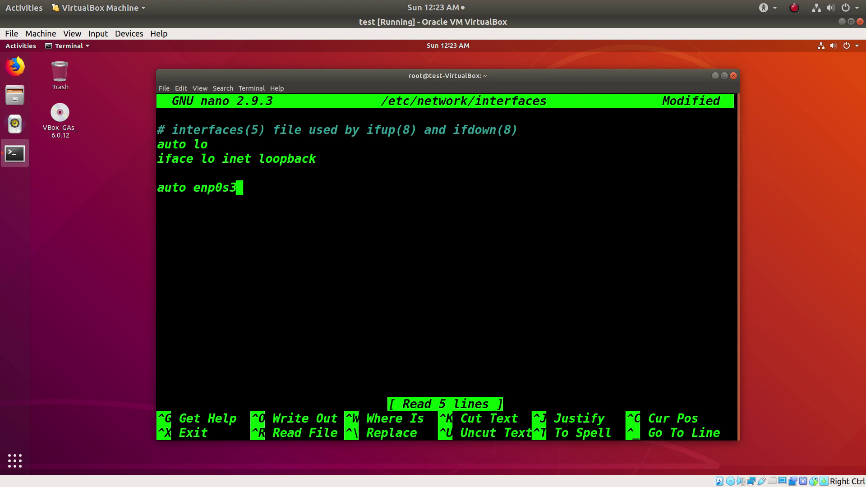
key(Return)
text(iface en)
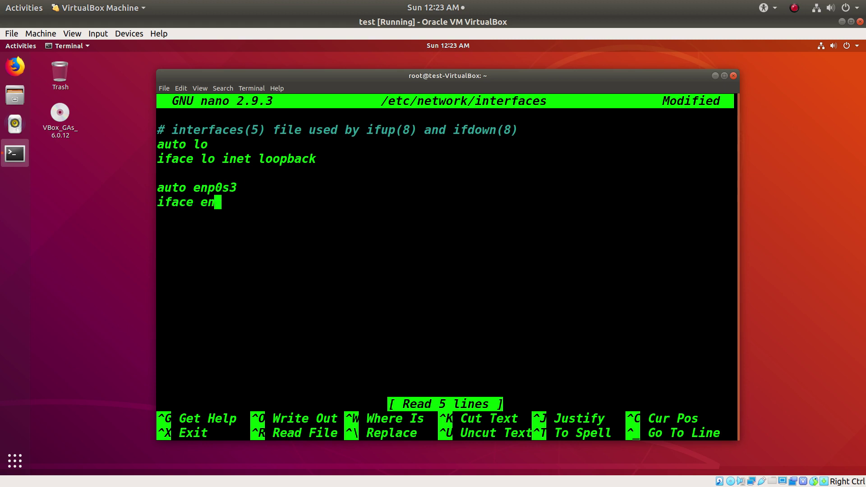
text(p0s3)
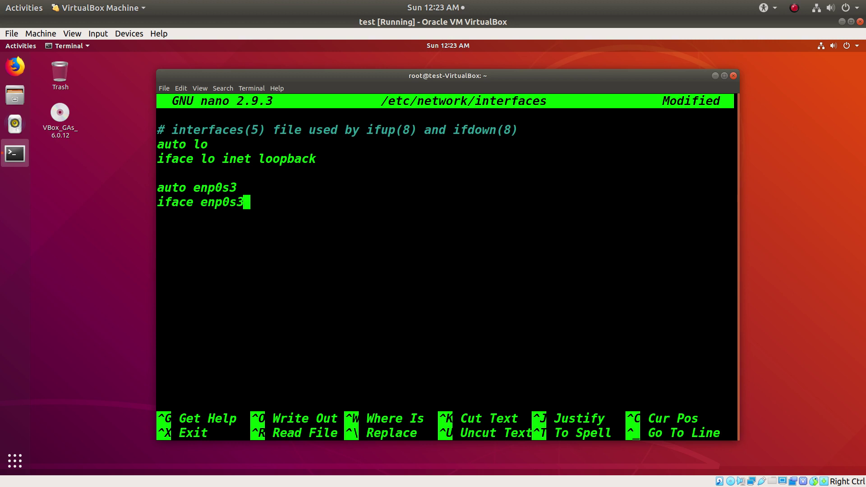
text( inet dch)
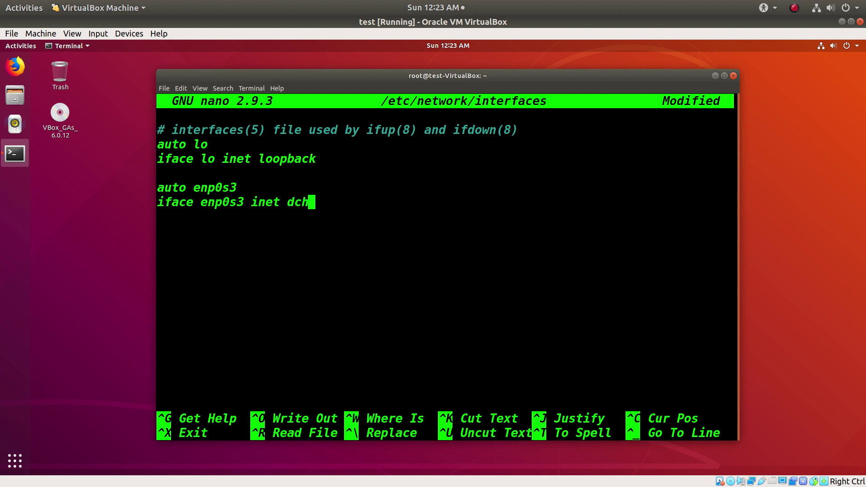
text(p)
key(BackSpace)
key(BackSpace)
key(BackSpace)
text(hcp)
key(ctrl+x)
key(y)
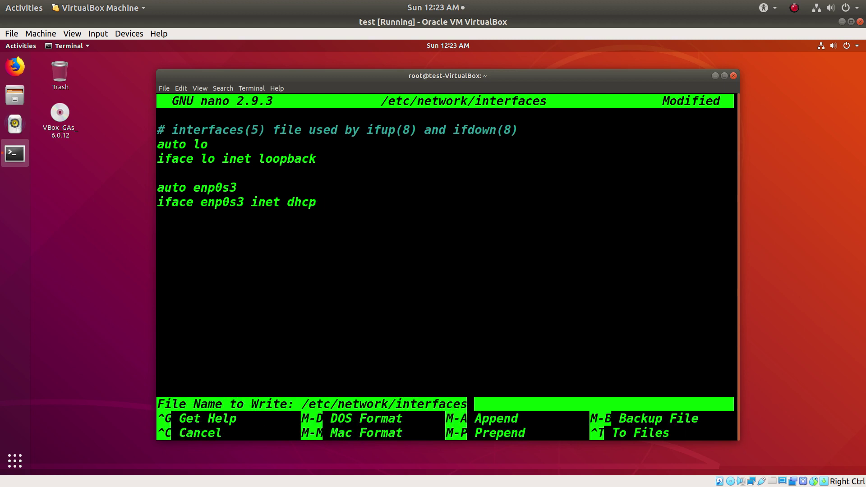
key(Return)
Reboot the guest with the reboot command and close the mouse pointer integration banner.
text(reb)
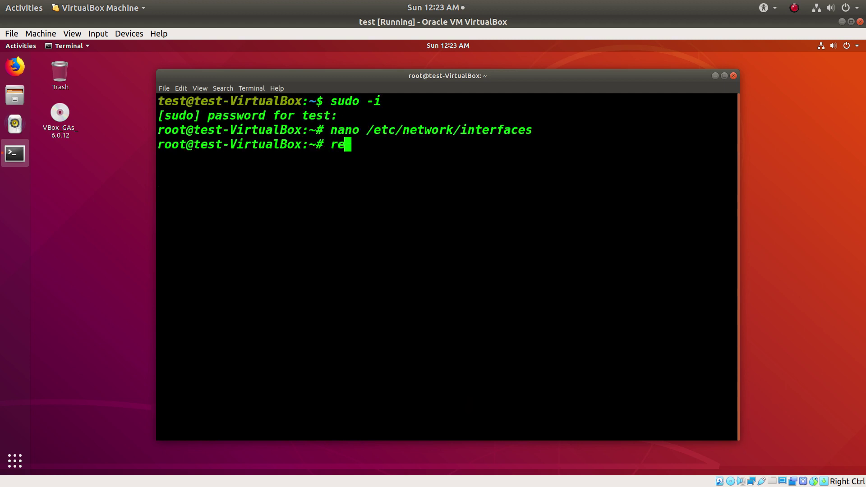
text(oot)
key(Return)
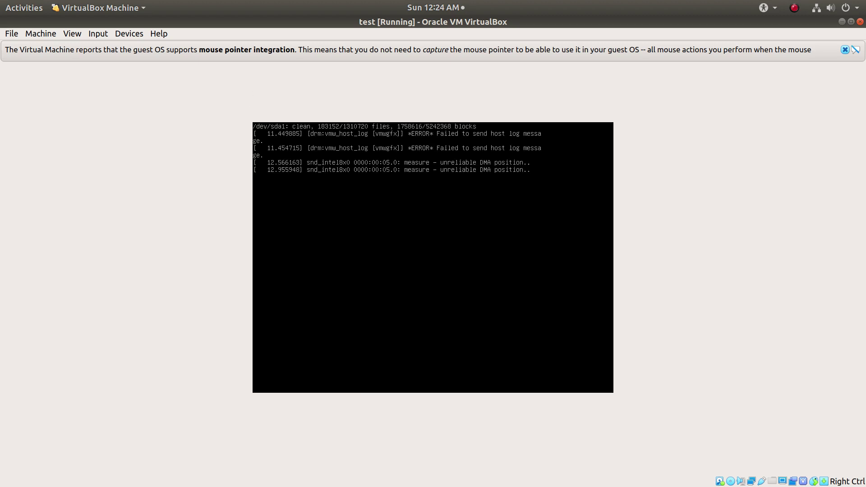
click(844, 52)
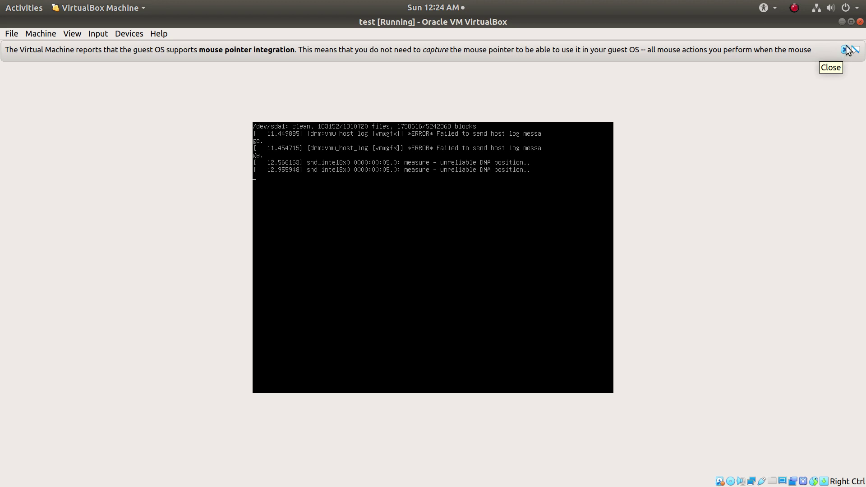
click(845, 51)
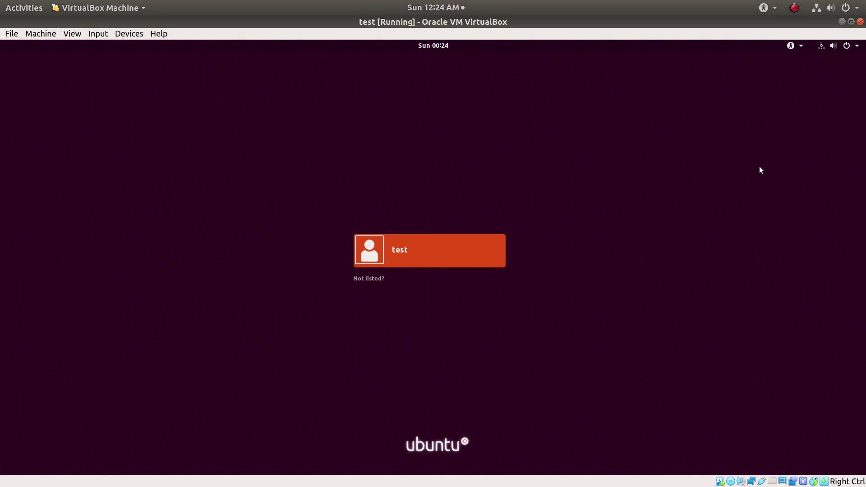
Select the user account on the login screen and sign in with its password.
click(405, 249)
text(test)
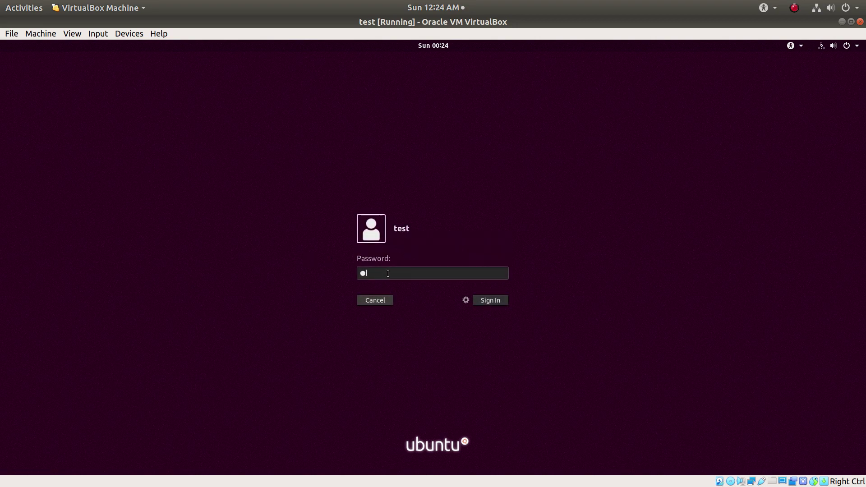
key(Return)
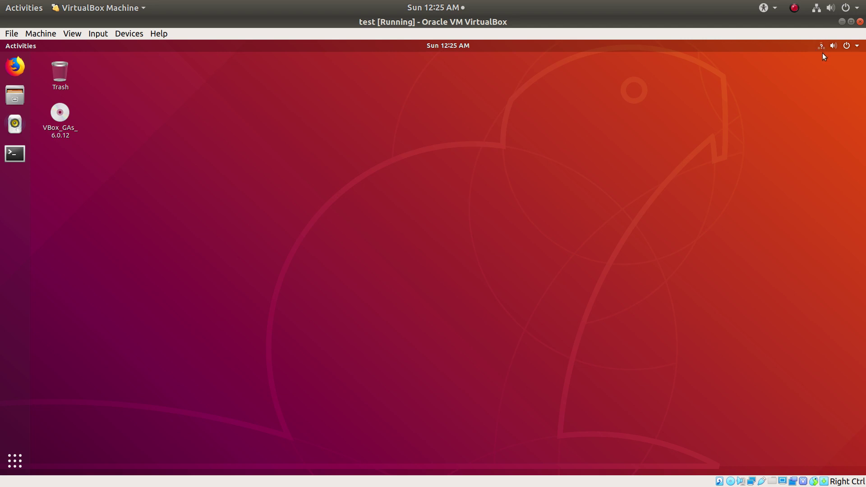
Open Settings from the status menu, disable Privacy > Connectivity Checking, and close Settings.
click(857, 45)
click(753, 143)
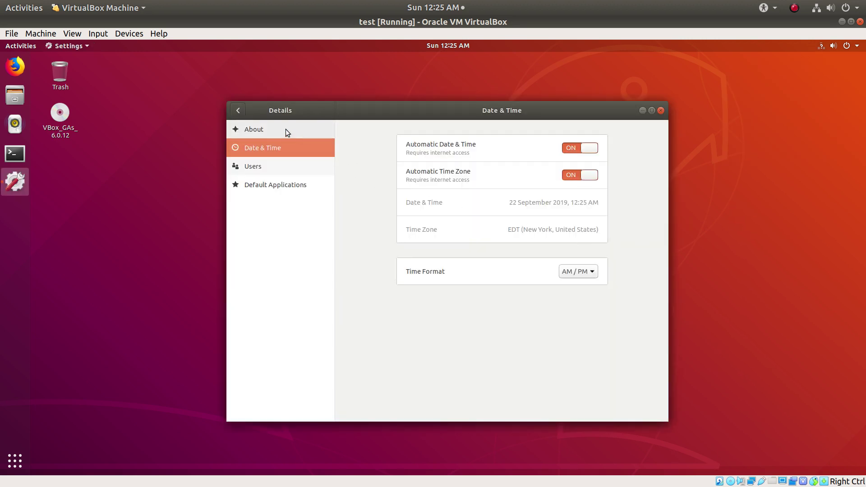
click(237, 111)
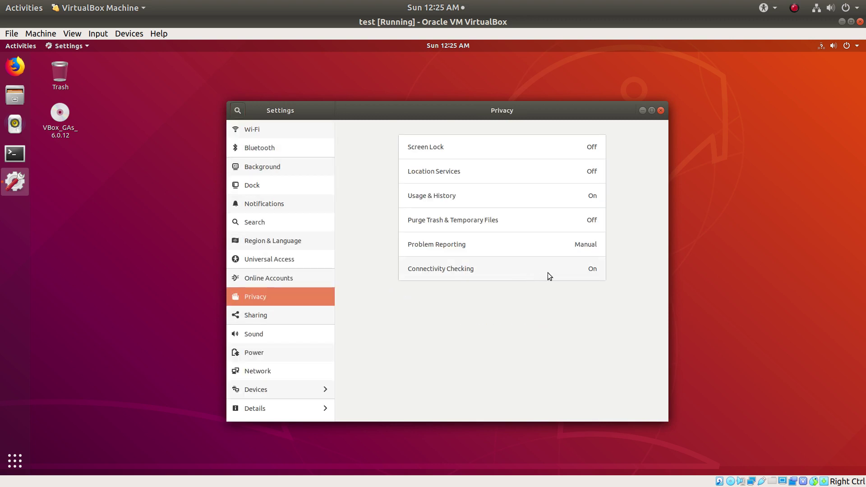
click(535, 274)
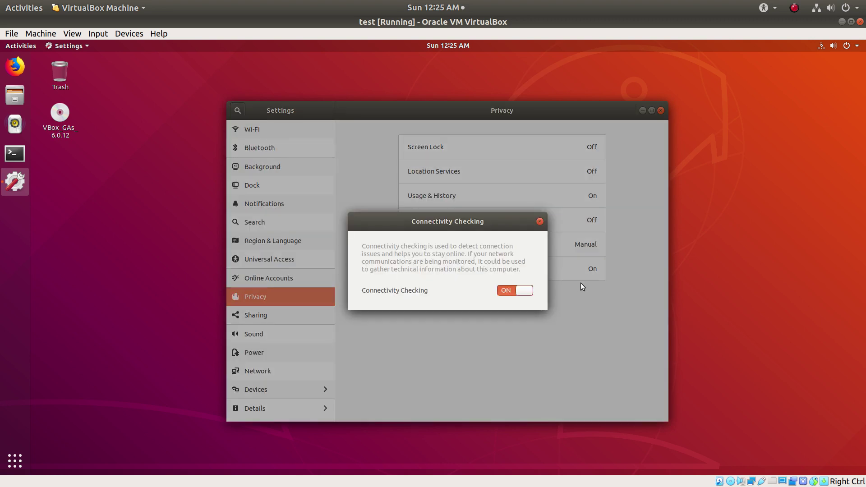
click(517, 295)
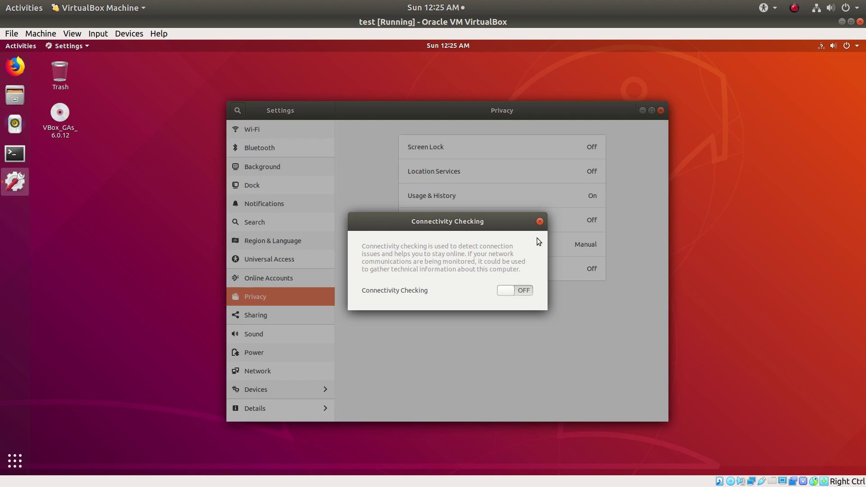
click(540, 222)
click(661, 111)
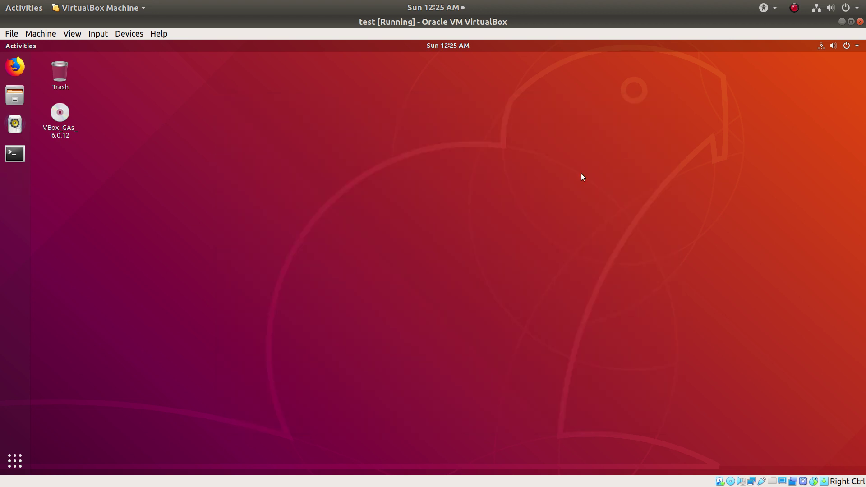
Open a root terminal with sudo -i and load /etc/NetworkManager/NetworkManager.conf in nano.
click(22, 161)
text(s)
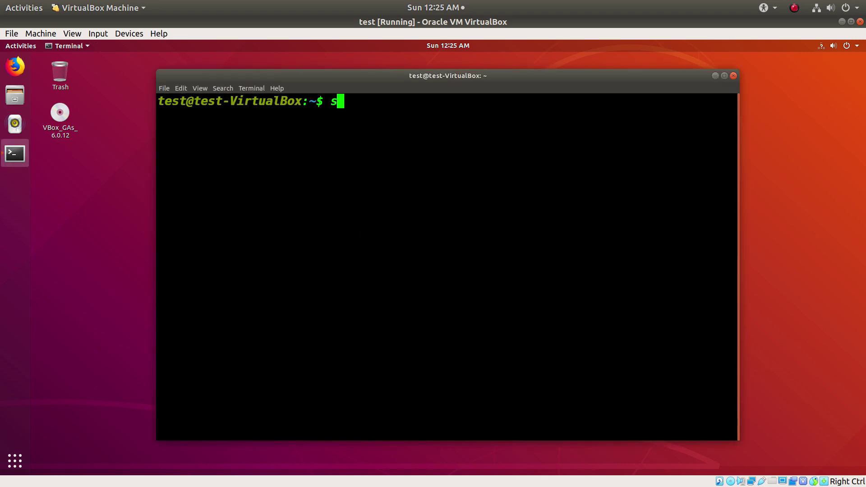
text(udo -i)
key(Return)
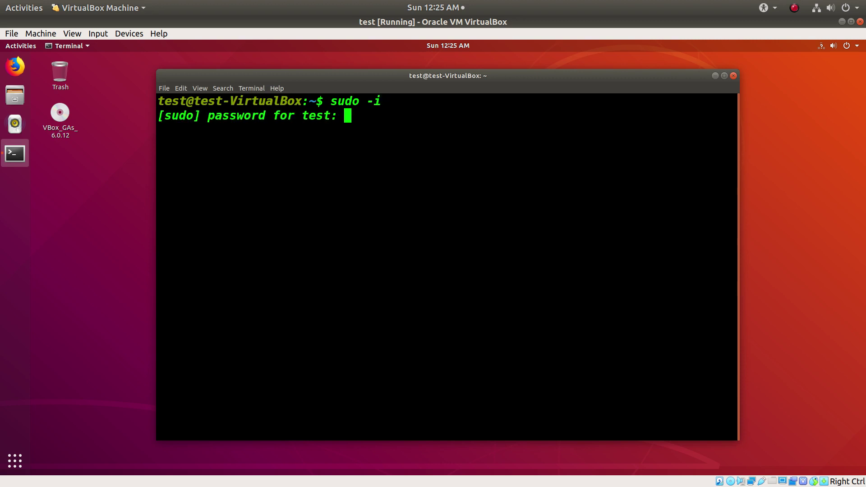
key(Return)
key(Up)
key(Up)
key(Up)
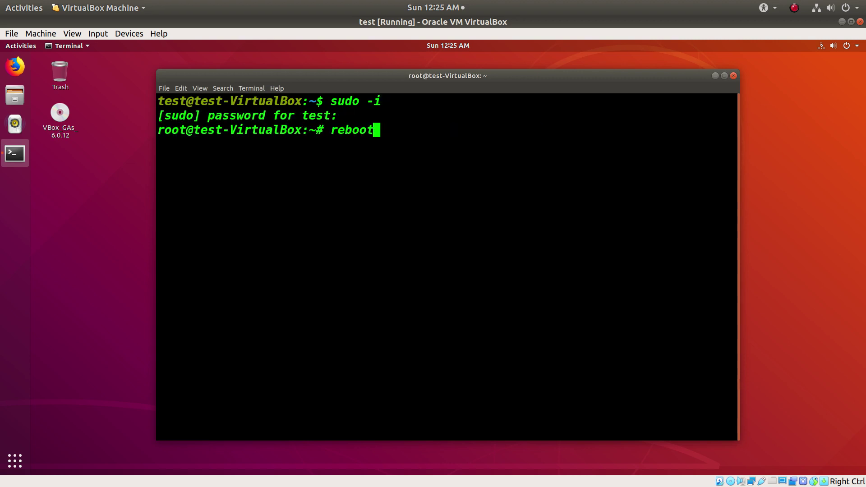
key(Down)
key(Down)
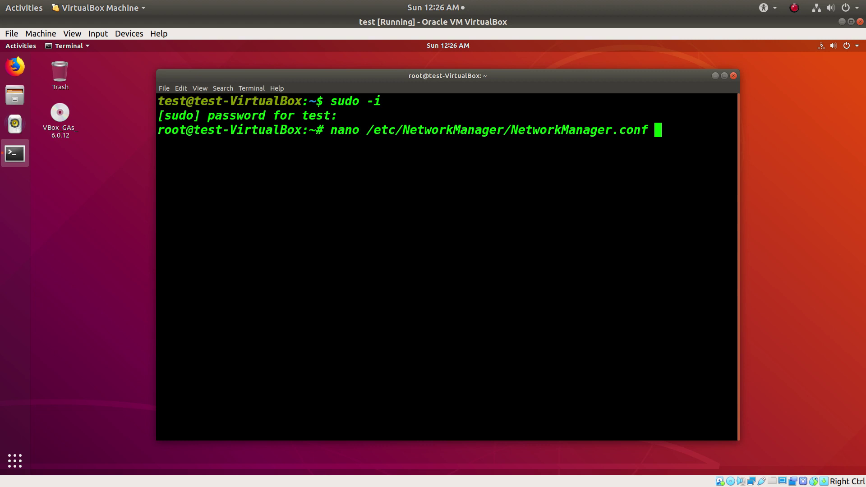
key(Return)
key(Down)
key(Down)
key(Down)
key(Down)
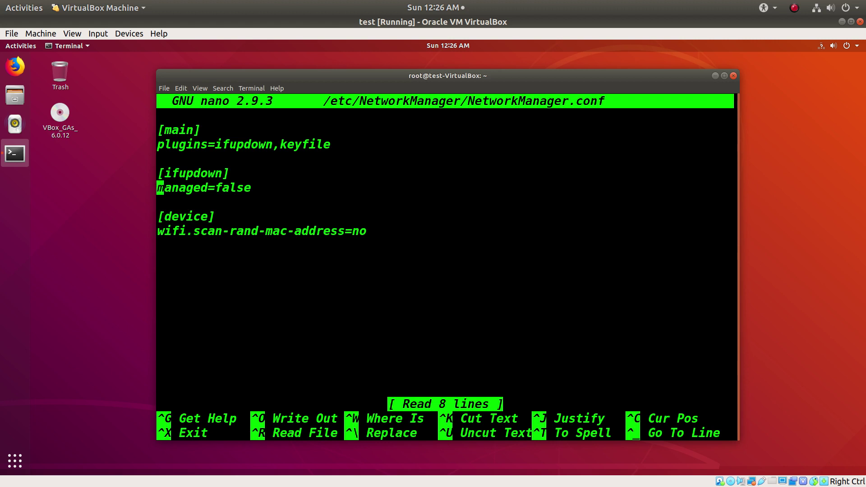
Place the cursor on 'false' in the managed=false line and check the wired network status.
key(Up)
key(Right)
key(Right)
key(Right)
key(Right)
key(Right)
key(Right)
key(Right)
key(Left)
key(Left)
key(Left)
key(Left)
key(Down)
key(Right)
key(Right)
key(Right)
key(Right)
key(Right)
key(Right)
key(Right)
key(Left)
key(Left)
key(Left)
key(Left)
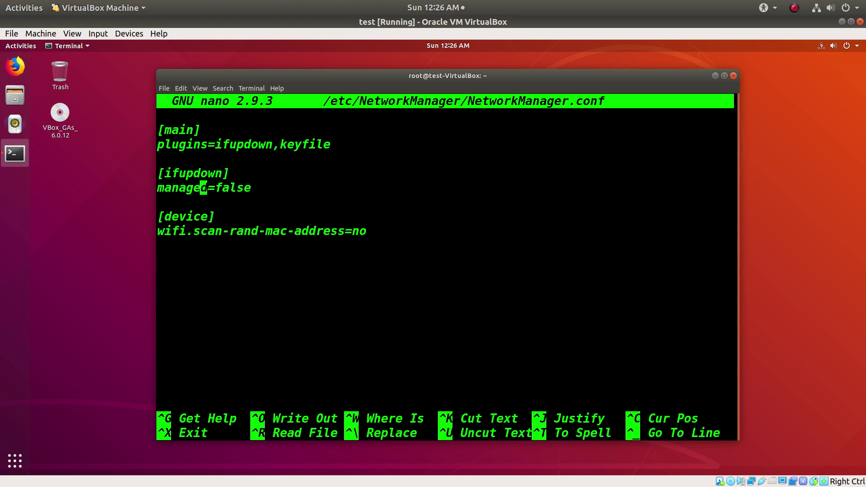
key(Left)
key(Left)
key(Right)
key(Right)
key(Right)
key(Right)
key(Right)
key(Left)
key(Left)
key(Left)
key(Right)
key(Right)
key(Right)
key(Left)
key(Right)
key(Left)
click(822, 47)
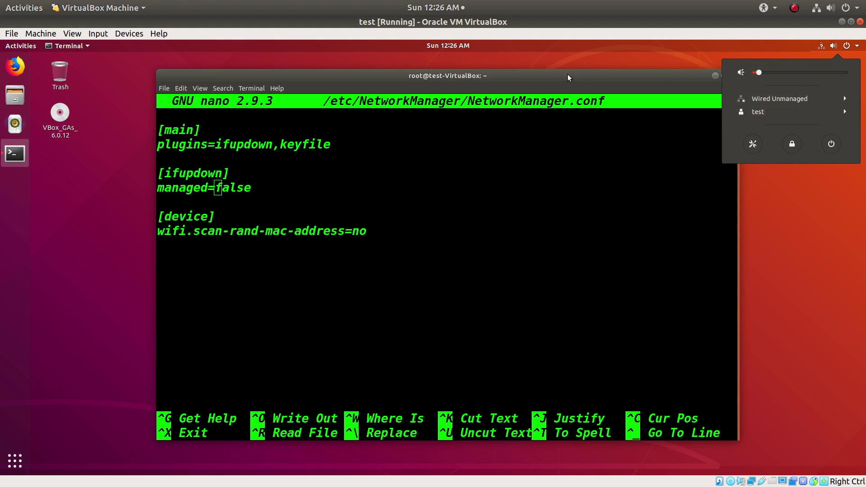
click(495, 183)
Replace false with true and save NetworkManager.conf on exiting nano.
key(Delete)
key(Delete)
key(Delete)
key(Delete)
key(Delete)
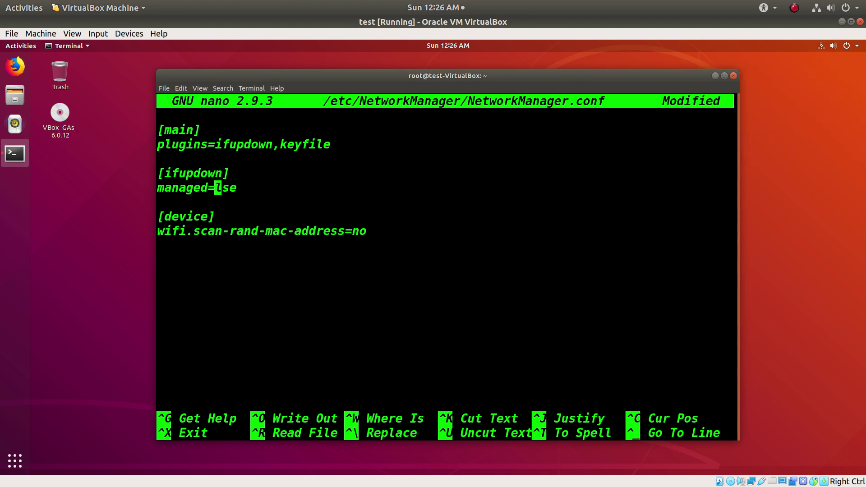
text(true)
key(ctrl+x)
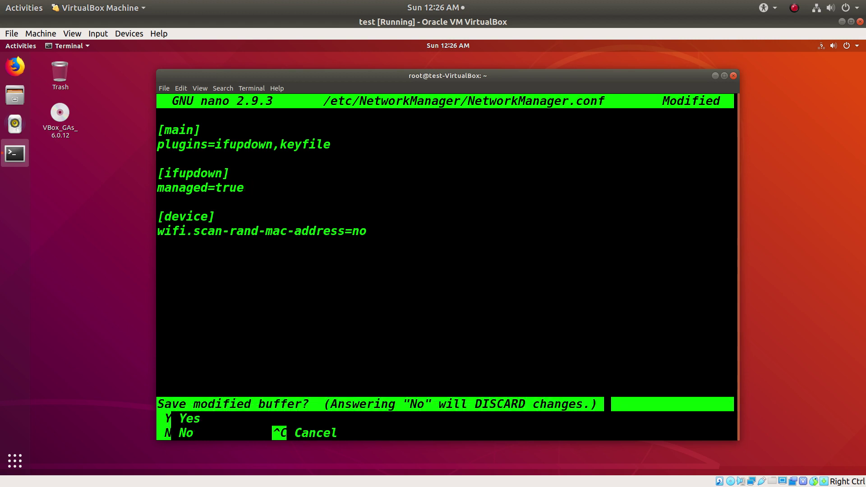
key(y)
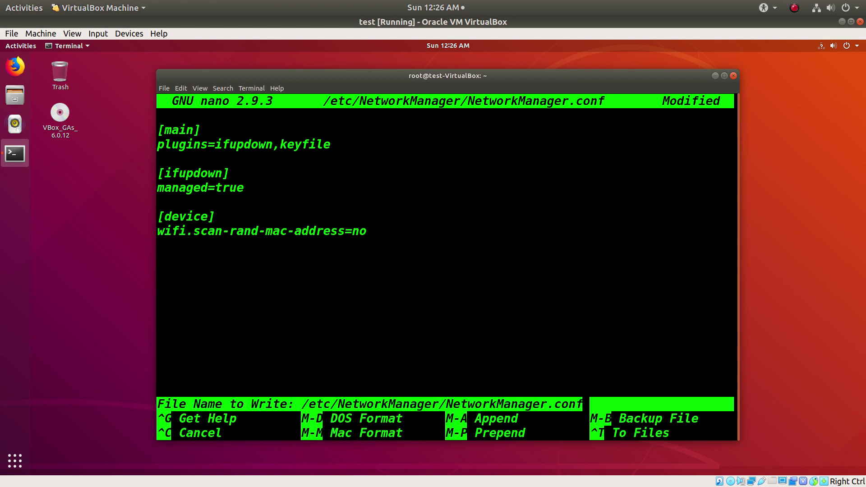
key(Return)
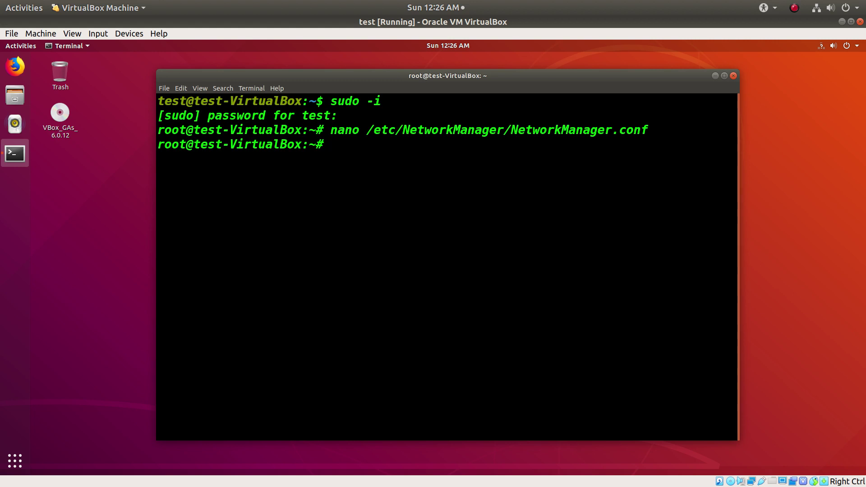
Restart the guest with reboot and dismiss the mouse-integration notice bar.
text(reboot)
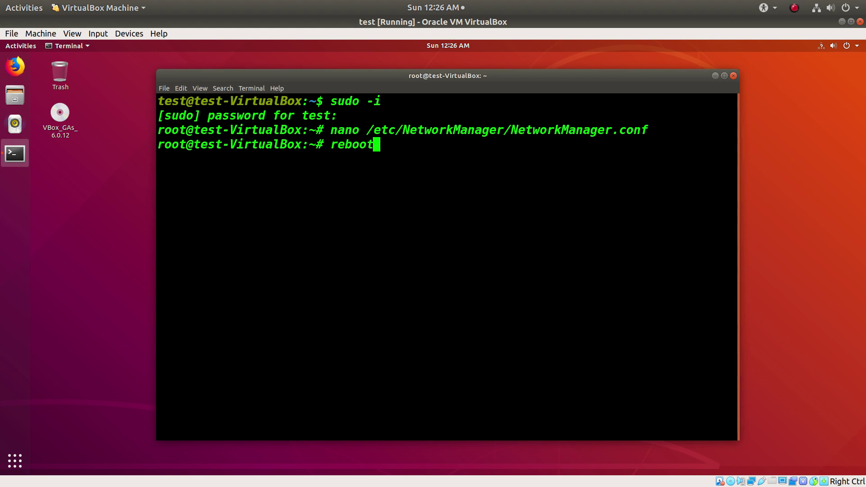
key(Return)
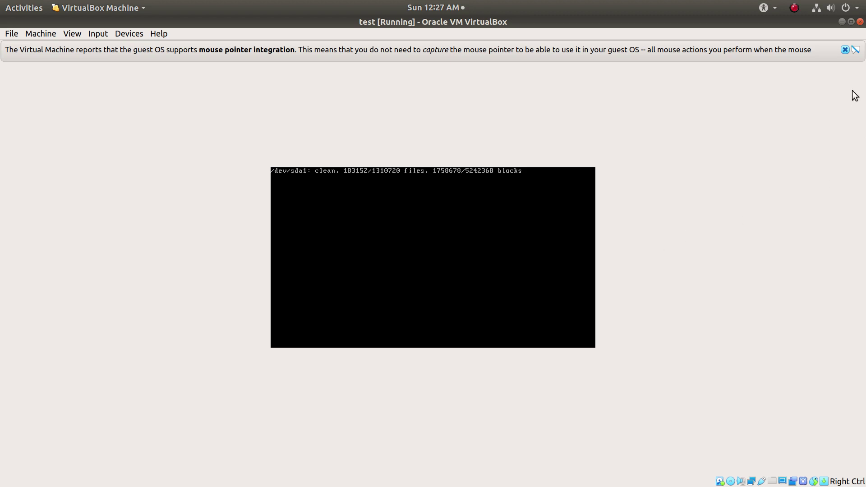
click(844, 49)
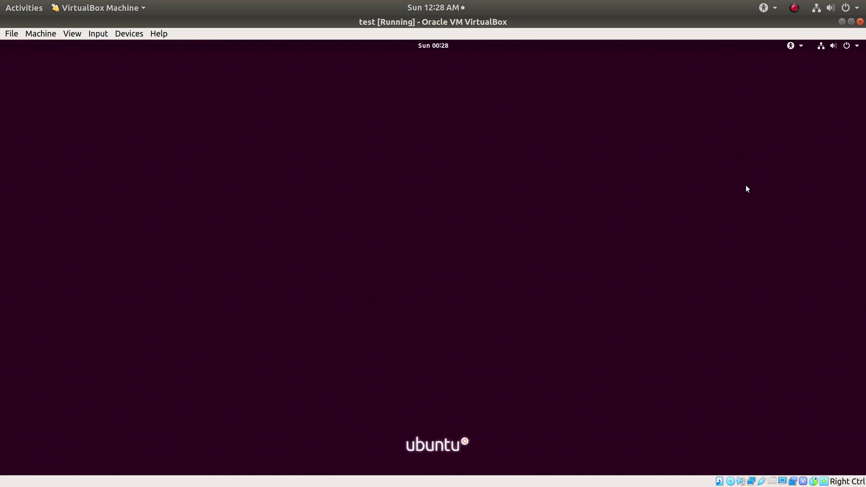
Choose the user account on the GDM login screen and sign in with its password.
click(424, 251)
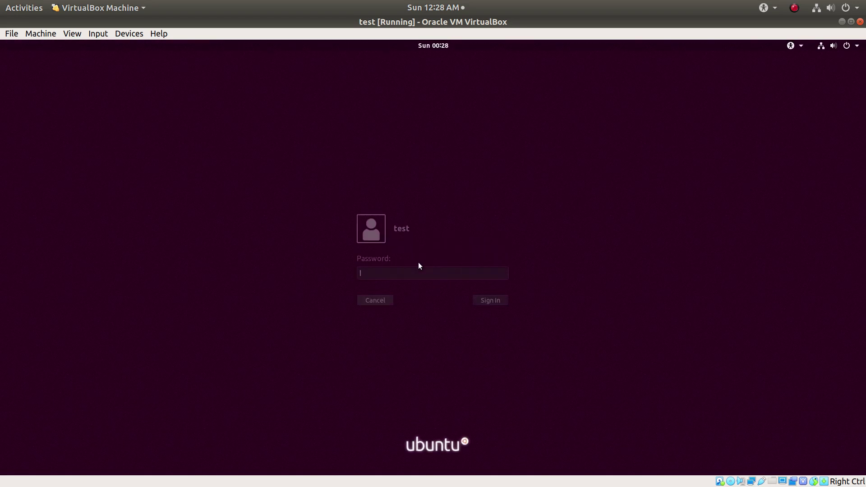
text(test)
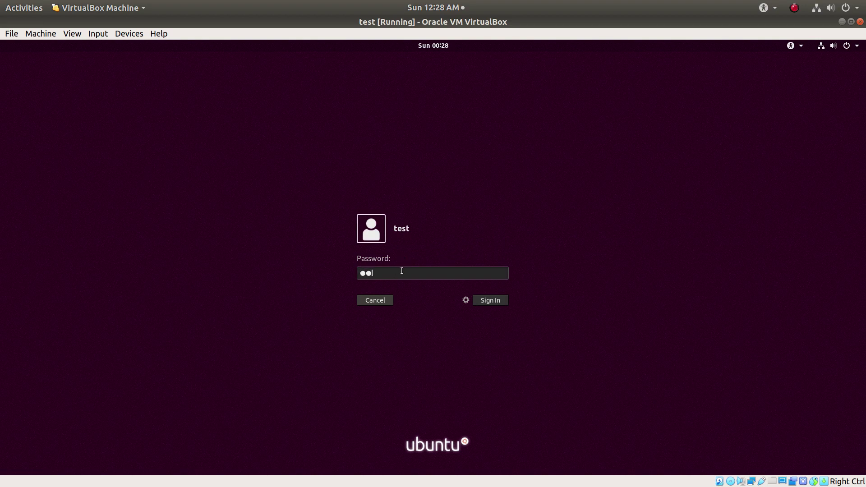
key(Return)
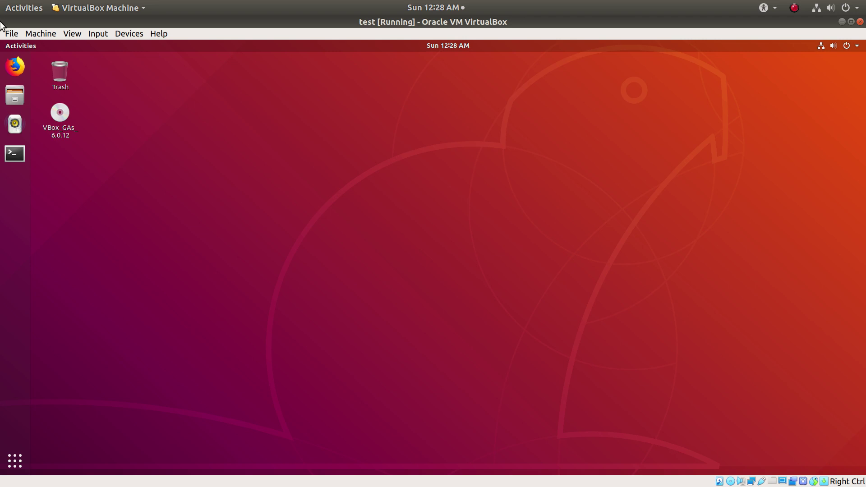
Close the VM with Ctrl+Q and confirm 'Power off the machine'.
click(12, 34)
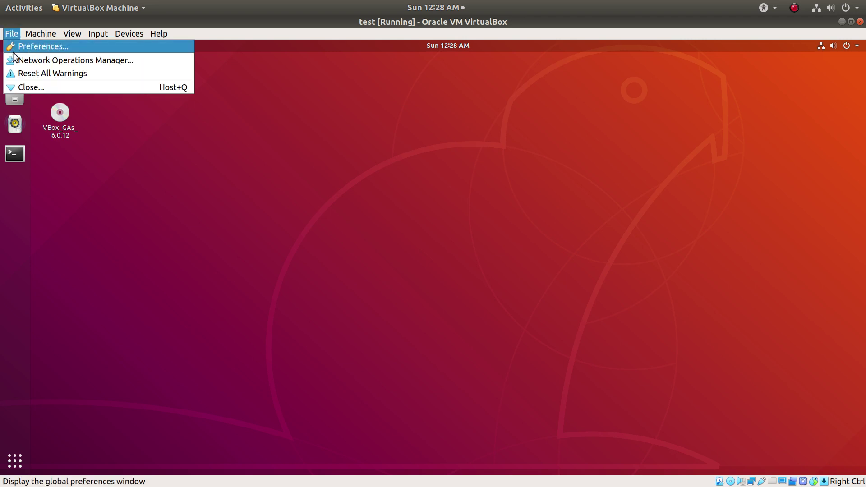
key(Escape)
key(ctrl+q)
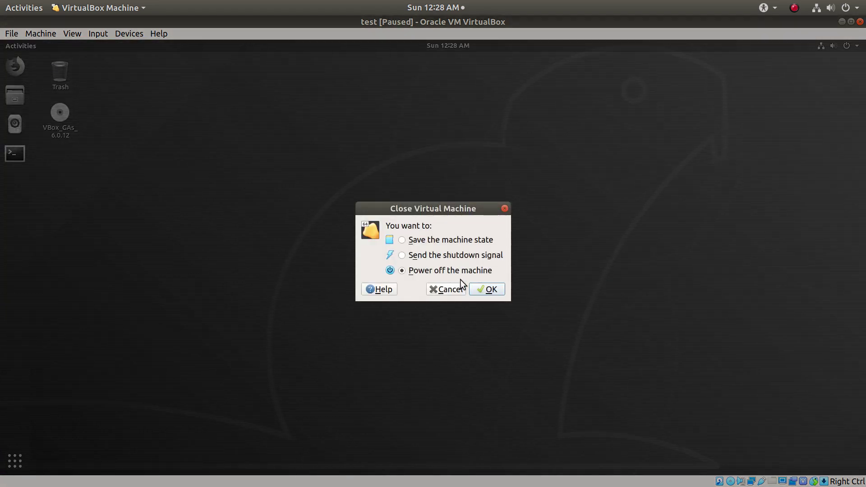
click(481, 284)
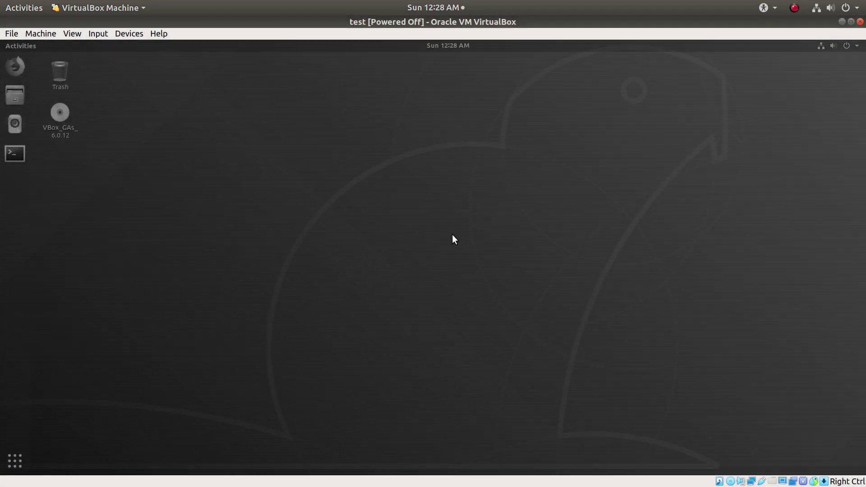